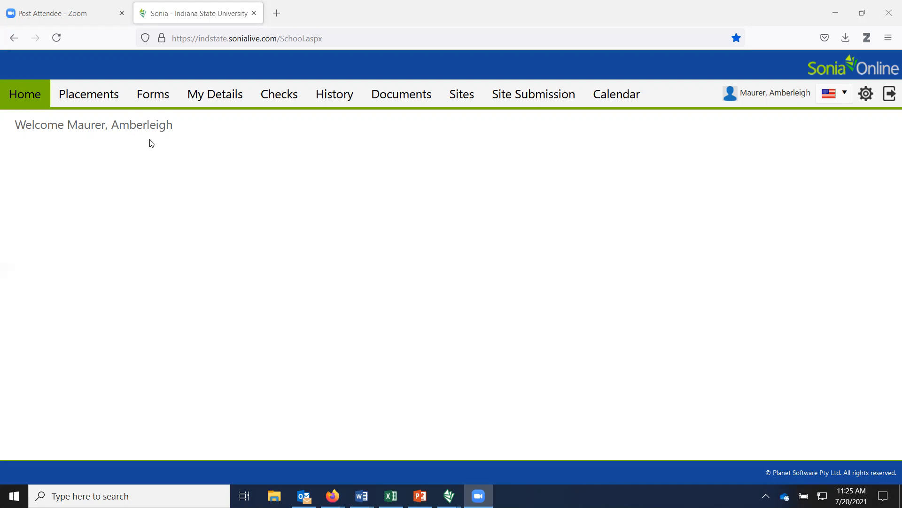
# Open the Schedule of Hours form of the 2021 MSW Clinical placement for editing from the student's forms list.
pyautogui.click(93, 95)
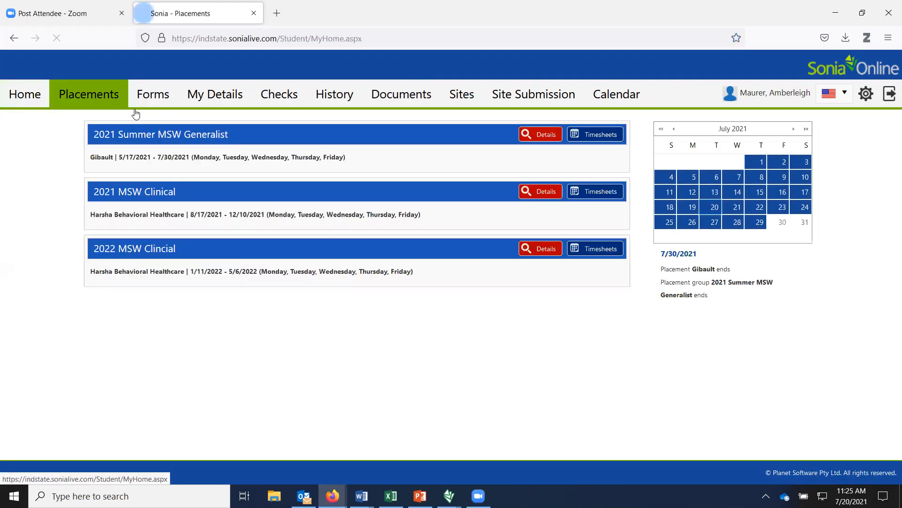
pyautogui.click(160, 104)
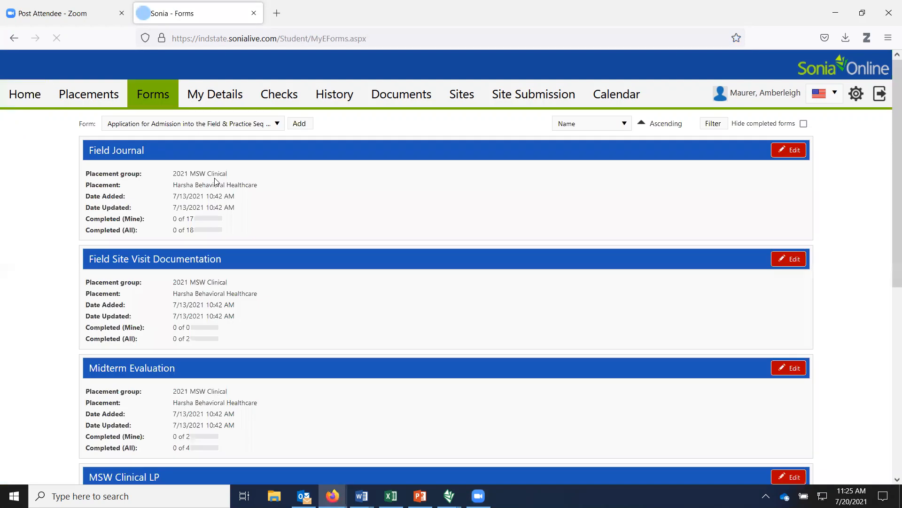
pyautogui.scroll(-2, 200, 223)
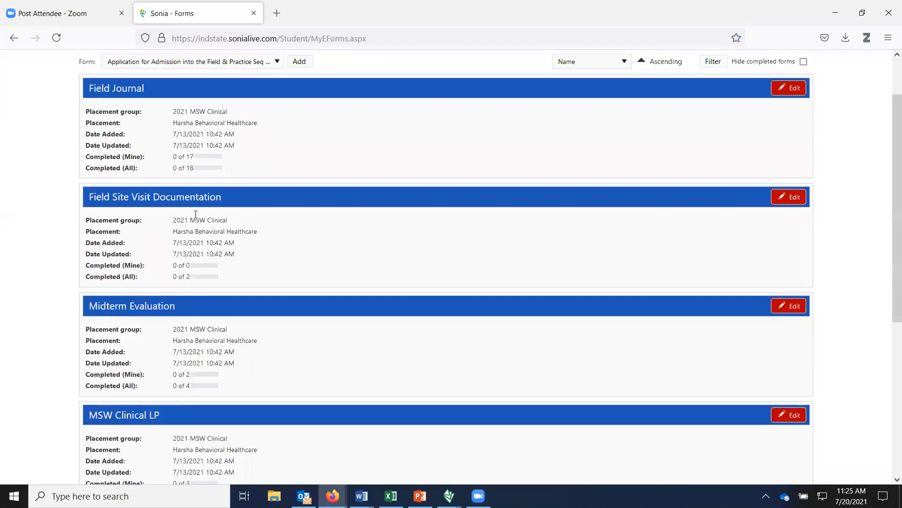
pyautogui.scroll(-2, 188, 202)
pyautogui.scroll(-5, 192, 221)
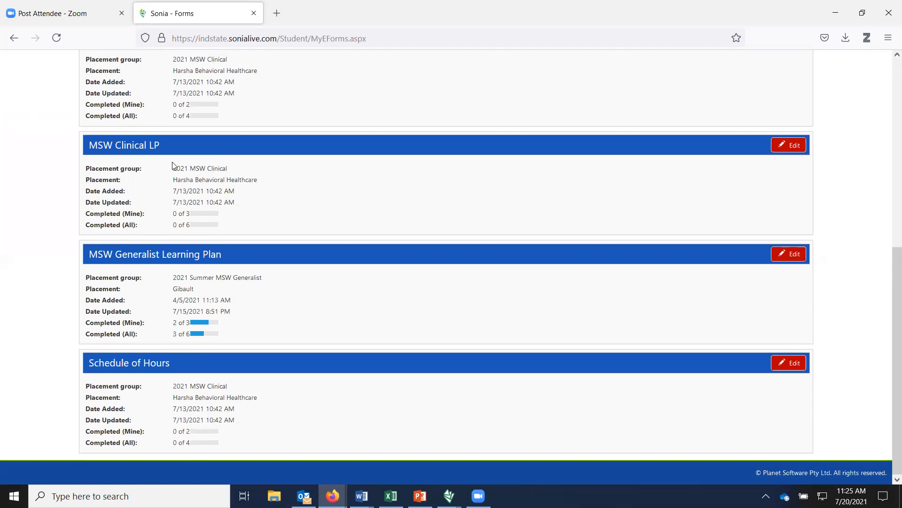
pyautogui.scroll(5, 198, 196)
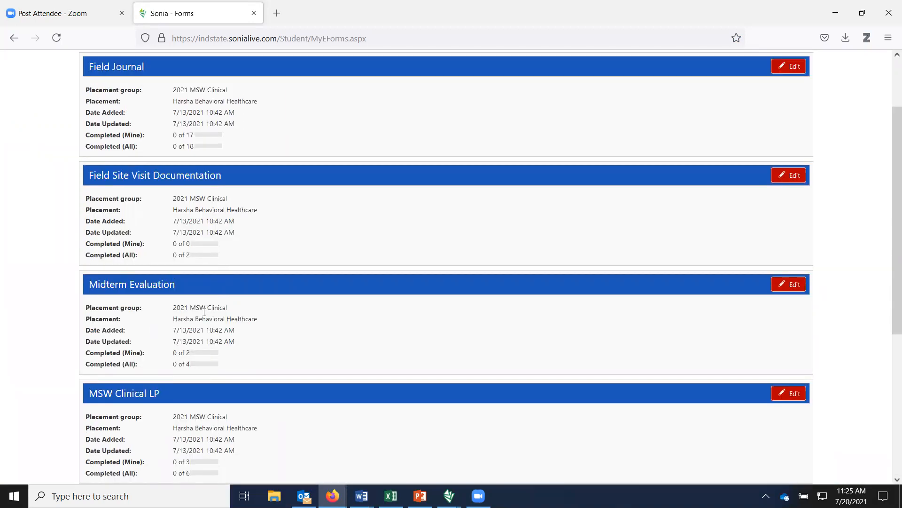
pyautogui.scroll(-5, 203, 310)
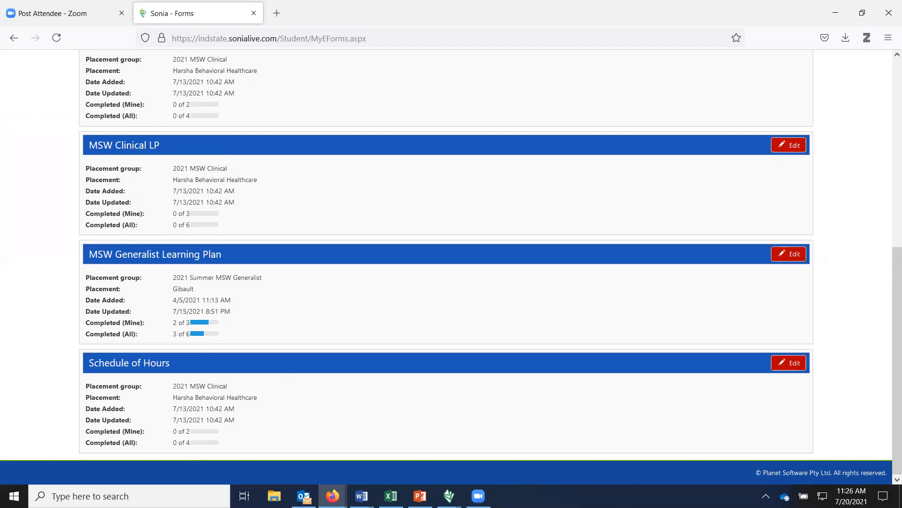
pyautogui.click(788, 362)
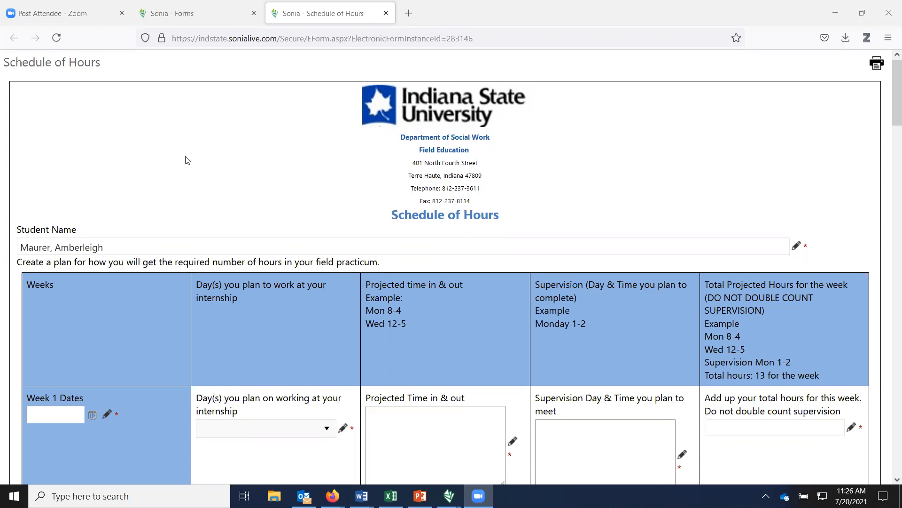
# Review the Schedule of Hours form, checking the columns and the weekly rows from Week 1 through Week 16.
pyautogui.scroll(-1, 249, 138)
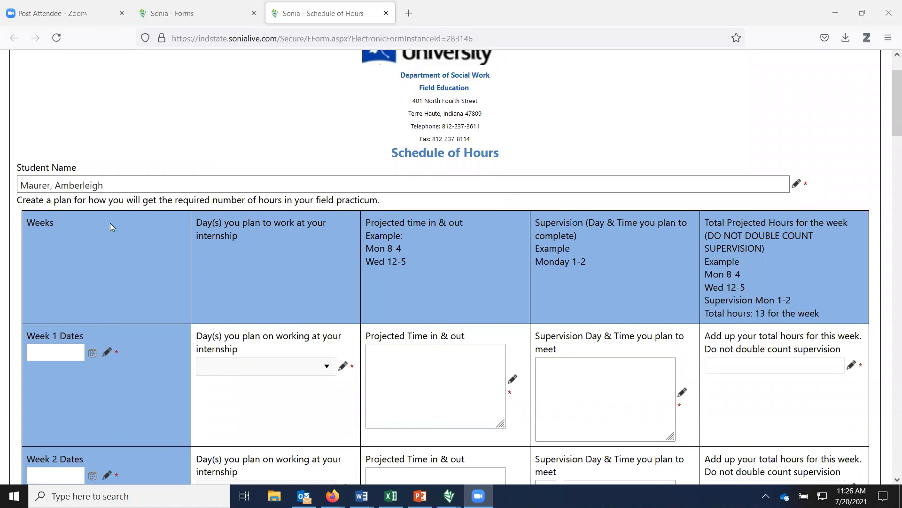
pyautogui.scroll(-1, 121, 172)
pyautogui.scroll(-1, 83, 235)
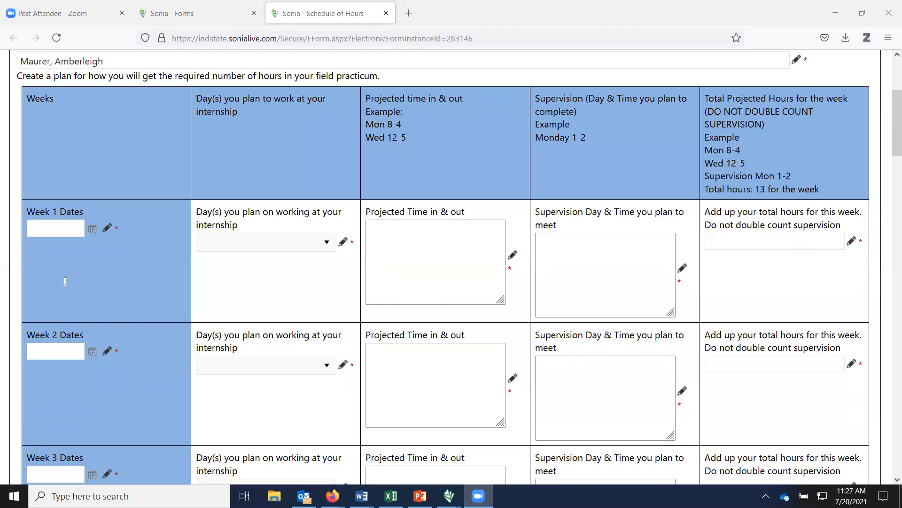
pyautogui.scroll(-1, 64, 281)
pyautogui.scroll(-3, 60, 293)
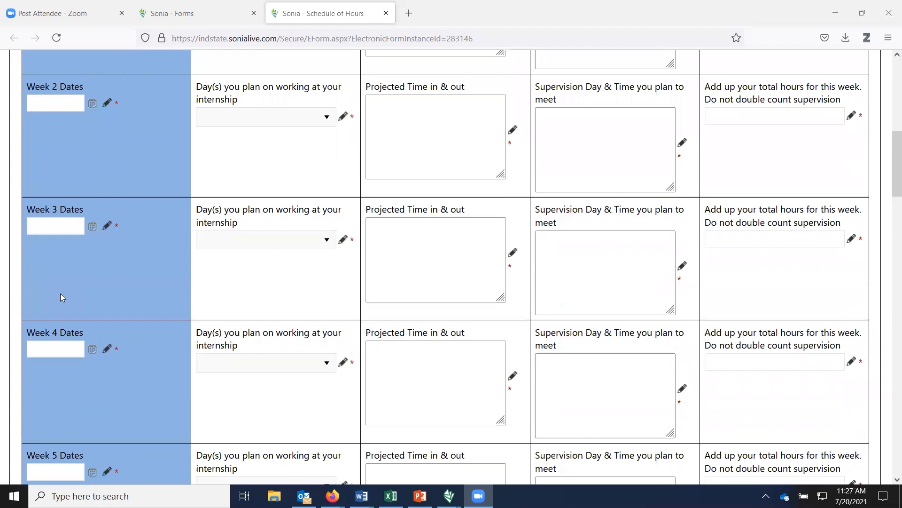
pyautogui.scroll(-15, 62, 286)
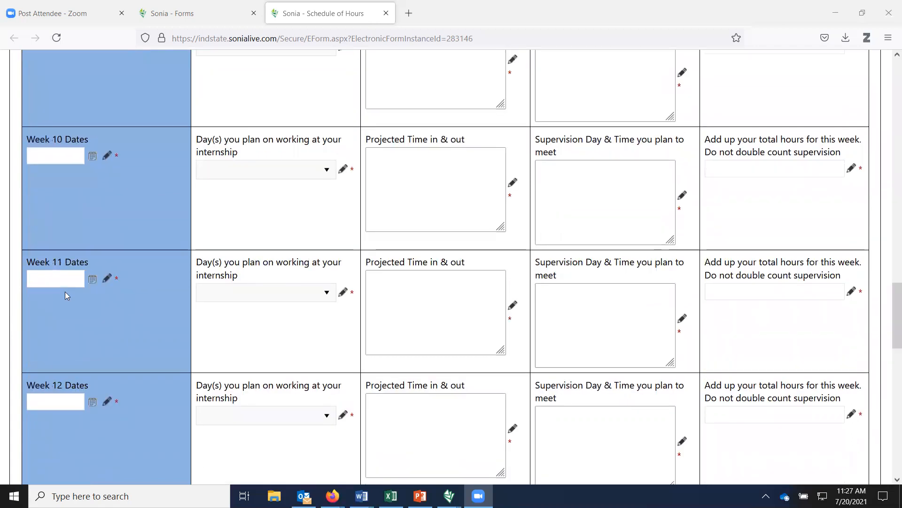
pyautogui.scroll(-7, 65, 292)
pyautogui.scroll(-4, 59, 273)
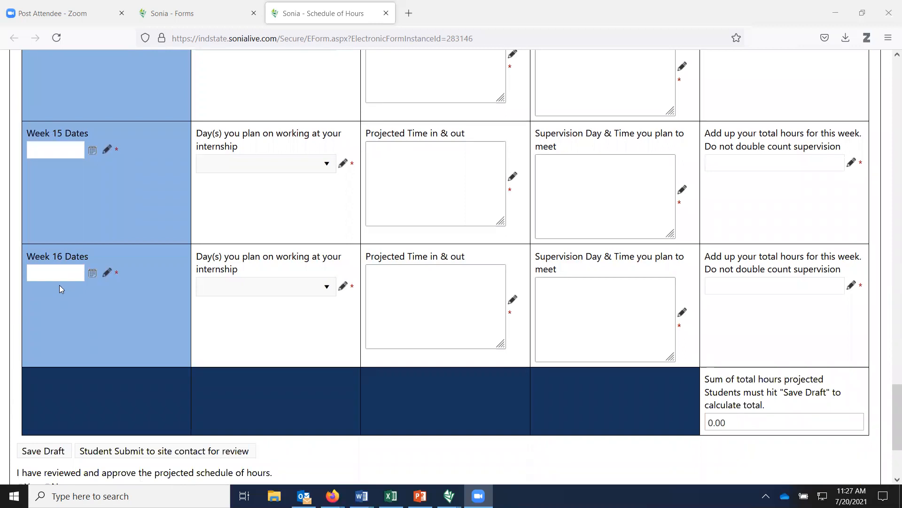
pyautogui.scroll(1, 63, 289)
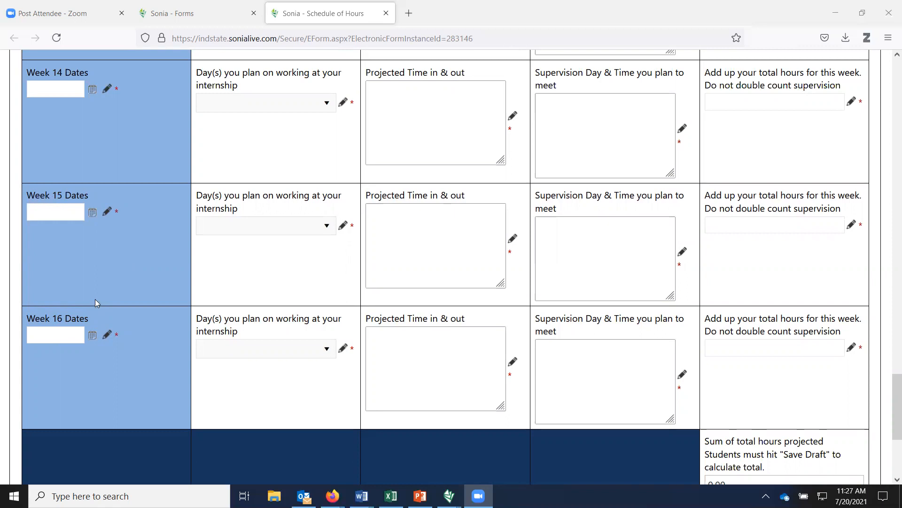
pyautogui.scroll(15, 102, 306)
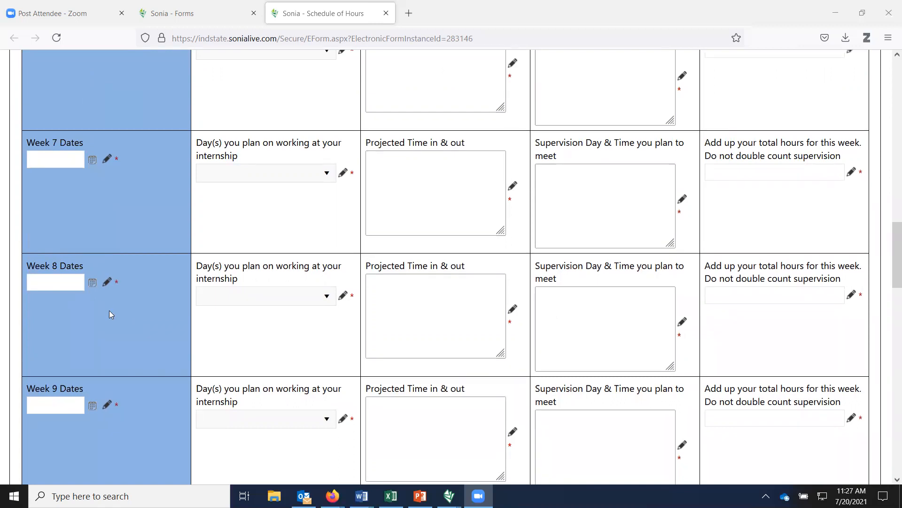
pyautogui.scroll(-2, 100, 306)
pyautogui.scroll(-7, 98, 379)
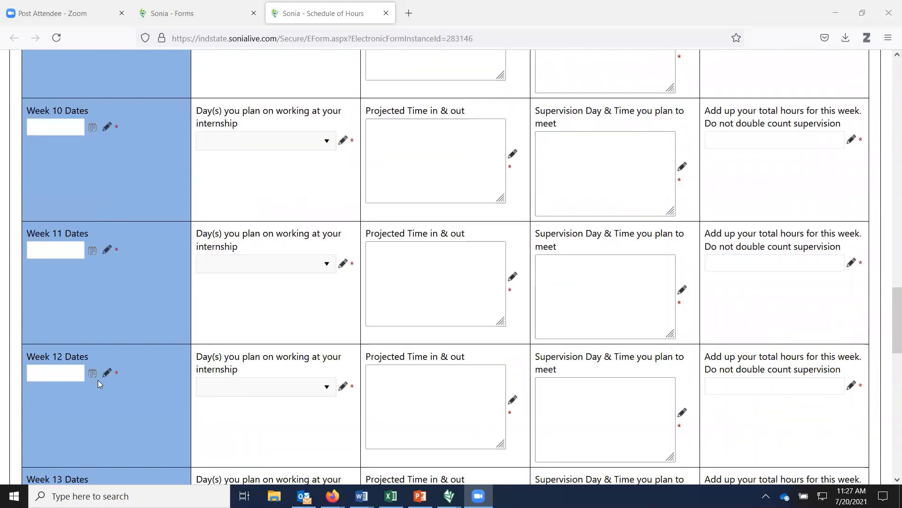
pyautogui.scroll(18, 99, 374)
pyautogui.scroll(9, 89, 372)
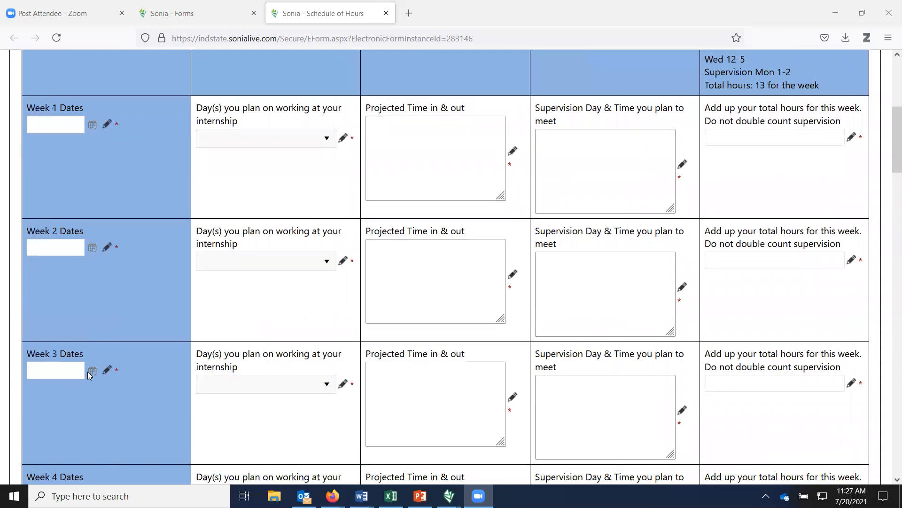
pyautogui.scroll(2, 84, 367)
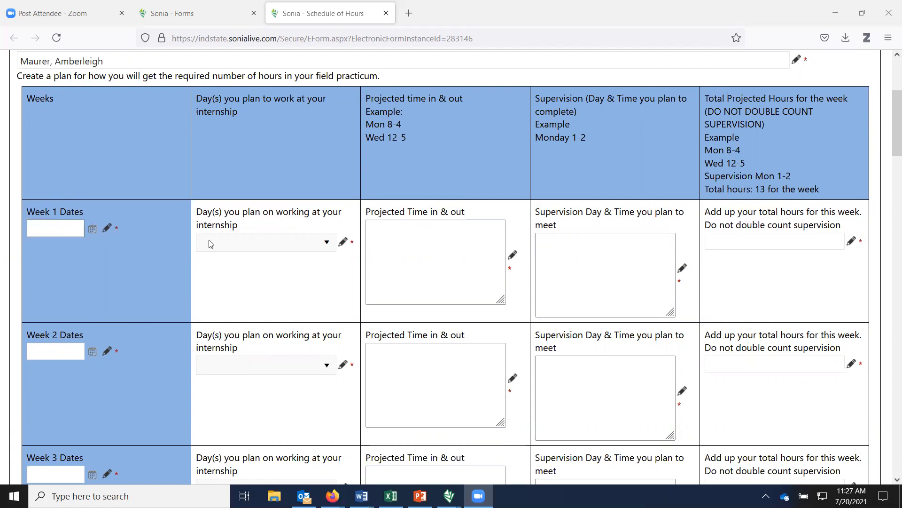
# Choose Monday, Wednesday and Friday as the Week 1 internship working days.
pyautogui.click(277, 247)
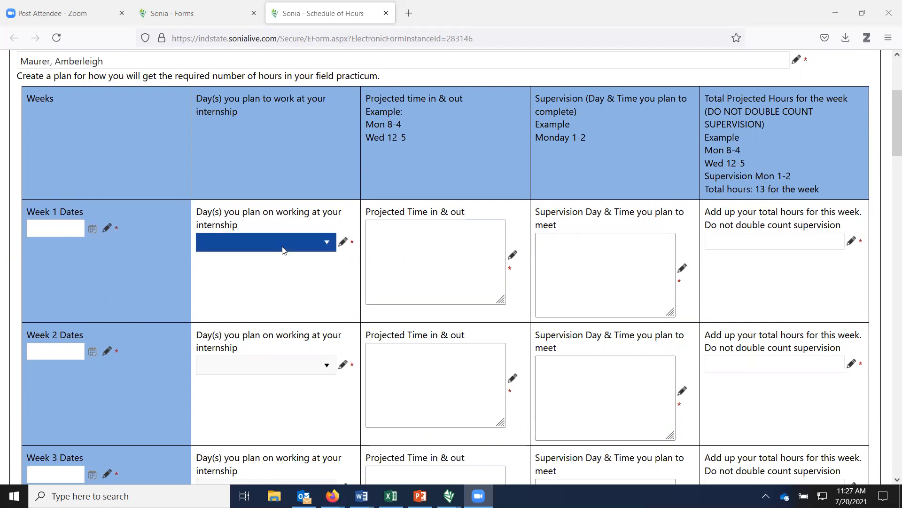
pyautogui.click(329, 243)
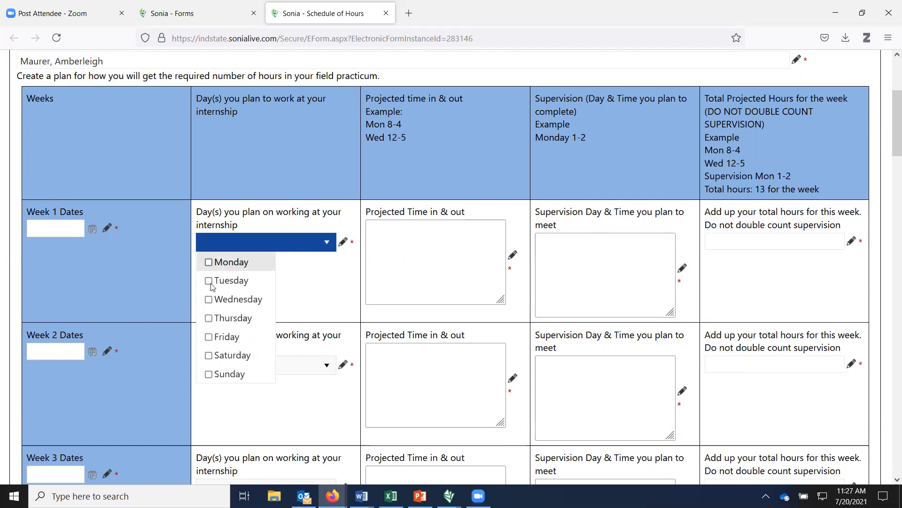
pyautogui.click(210, 301)
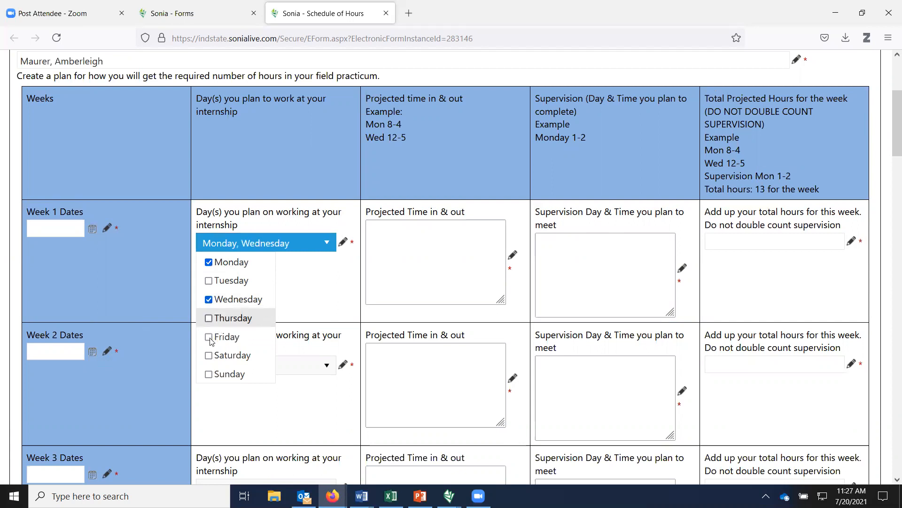
pyautogui.click(209, 338)
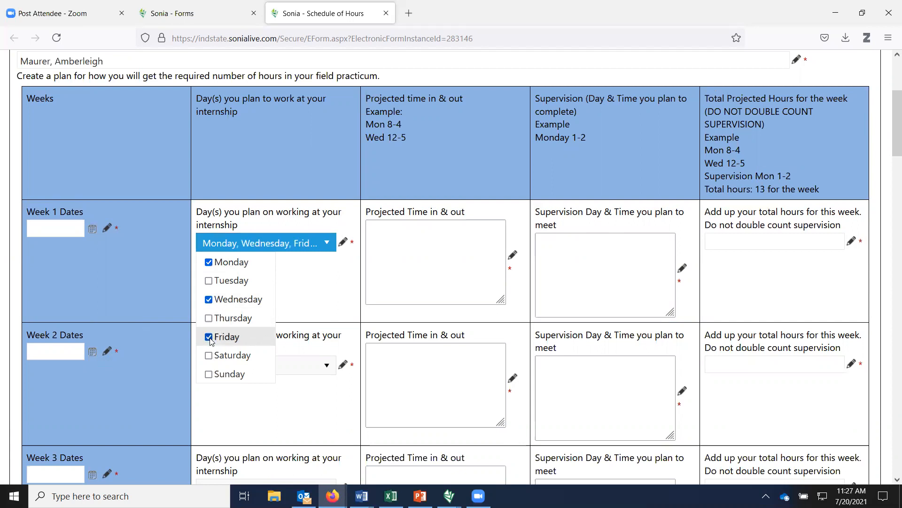
pyautogui.click(318, 283)
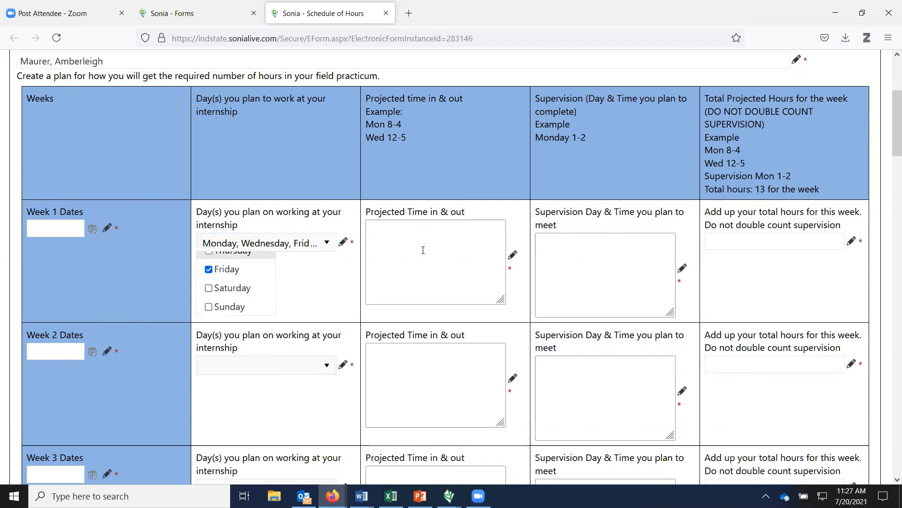
# Enter the Week 1 projected time in and out on three lines: Mon 9:00-4:00, Wed 11:00 -5, Fridays 8:00-12:00.
pyautogui.click(395, 243)
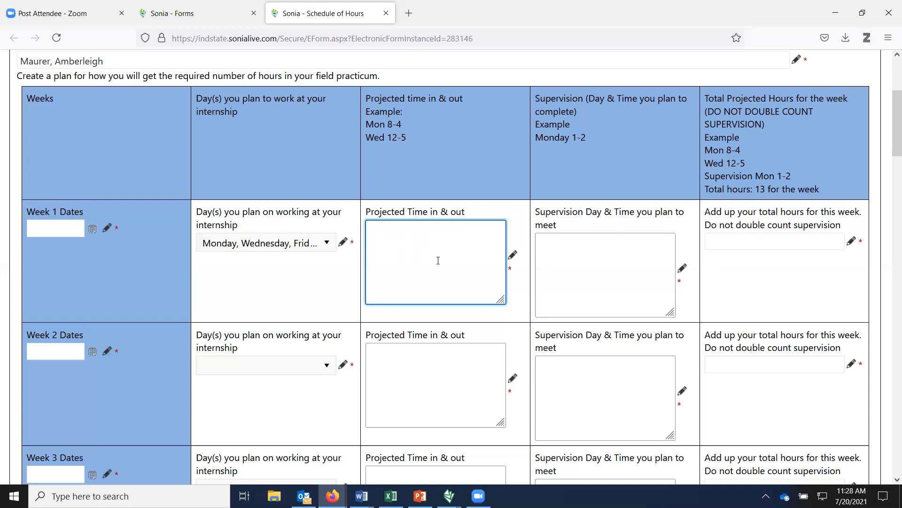
pyautogui.write('Mon 9:00-4:00')
pyautogui.press('Return')
pyautogui.write('Wed 11:00 -5')
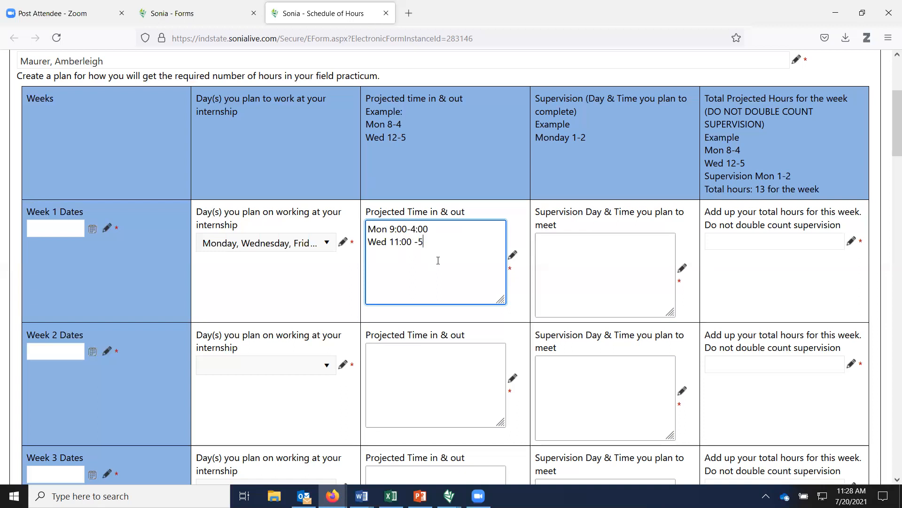
pyautogui.press('Return')
pyautogui.write('Fridays 8:00-12:00')
# Enter Thursday 3:00-4:00 as the Week 1 supervision day and time.
pyautogui.click(605, 273)
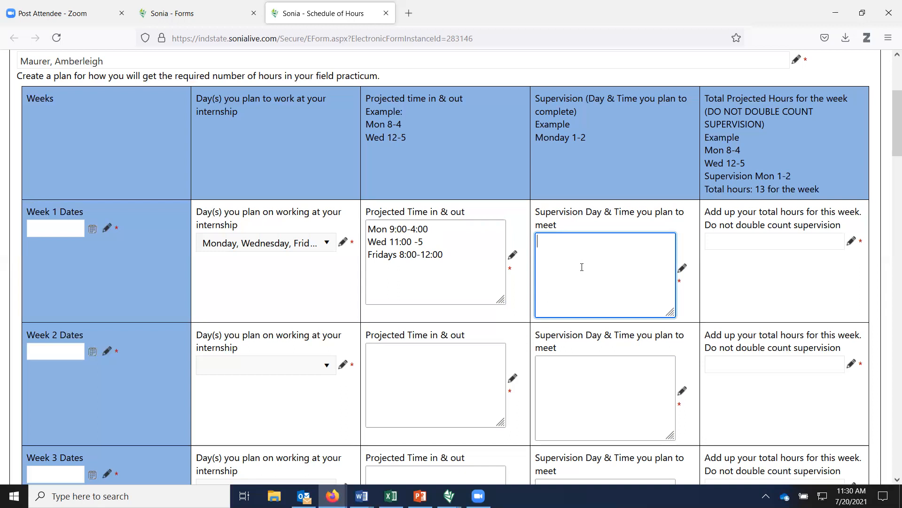
pyautogui.write('Thurs')
pyautogui.write('day ')
pyautogui.write('3')
pyautogui.write(':00')
pyautogui.write('-4')
pyautogui.write('Z:')
pyautogui.write('00')
pyautogui.press('BackSpace')
pyautogui.press('BackSpace')
pyautogui.press('BackSpace')
pyautogui.press('BackSpace')
pyautogui.write(':00')
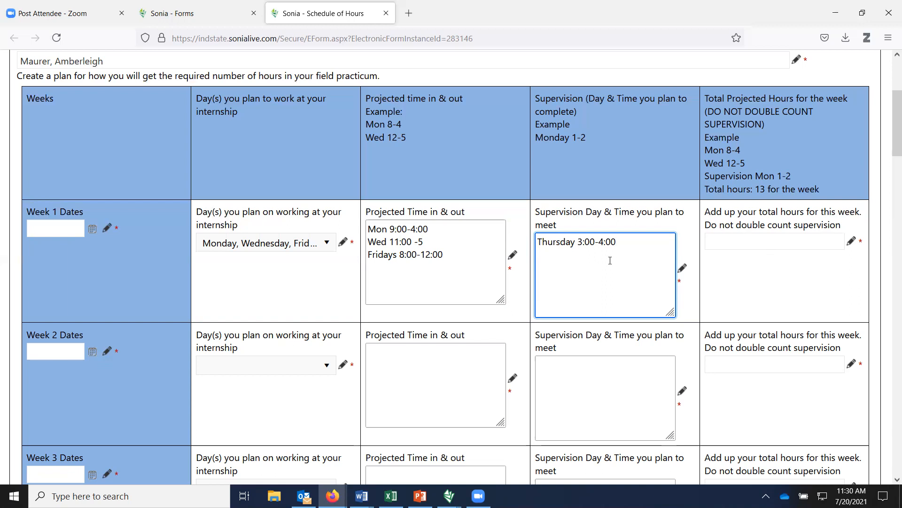
# Replace the Week 1 supervision day and time with Monday 11:00-12:00.
pyautogui.hotkey('ctrl', 'a')
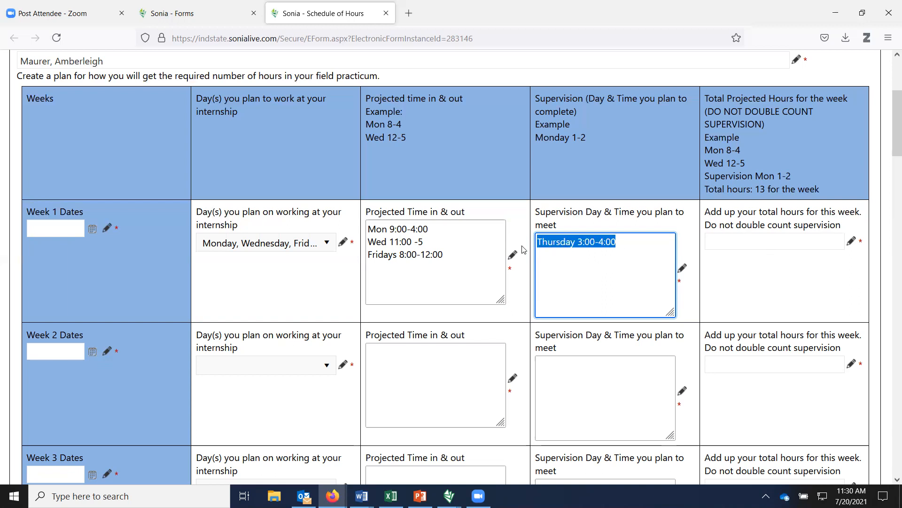
pyautogui.write('Monday ')
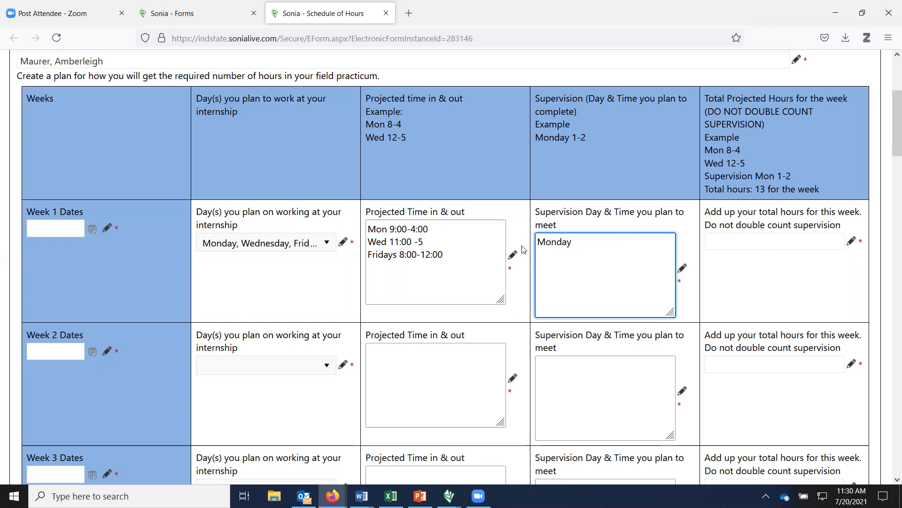
pyautogui.write('11:00-12:00')
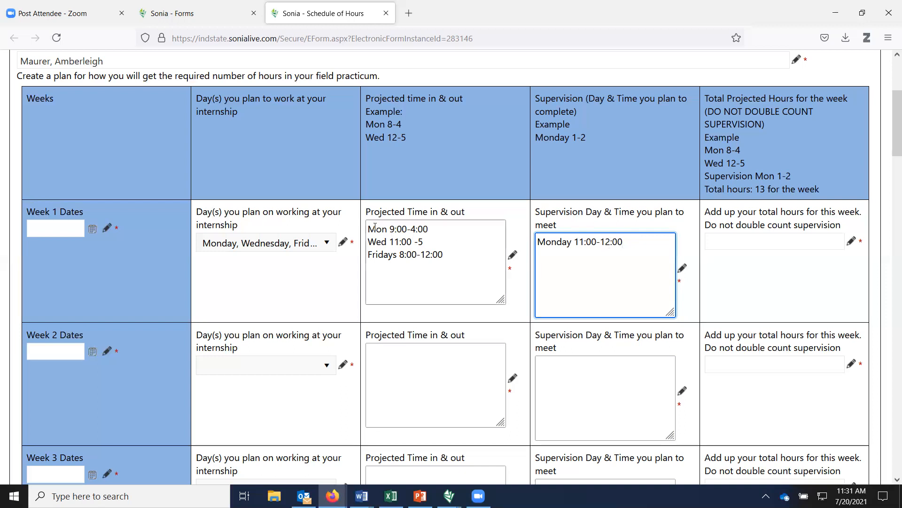
# Add up the Week 1 projected times without double counting supervision and enter 15 as the week's total hours.
pyautogui.tripleClick(422, 234)
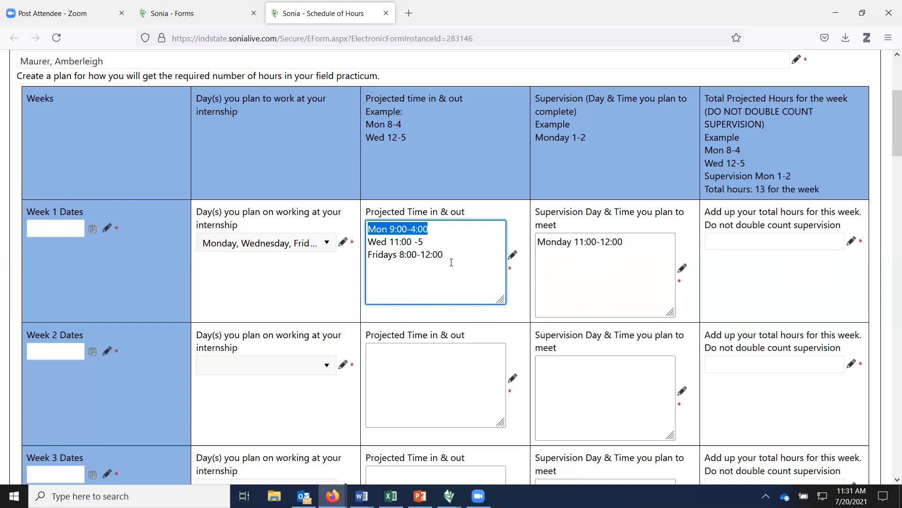
pyautogui.moveTo(382, 228); pyautogui.dragTo(438, 255)
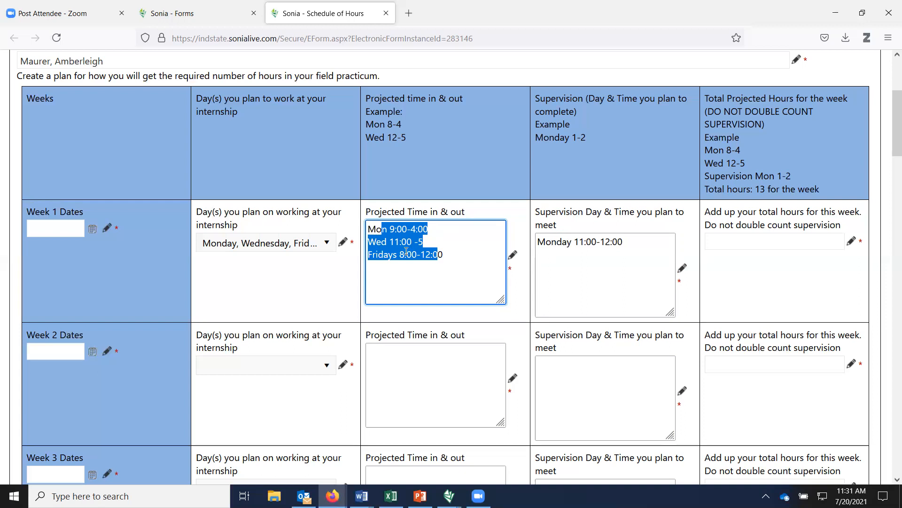
pyautogui.click(749, 245)
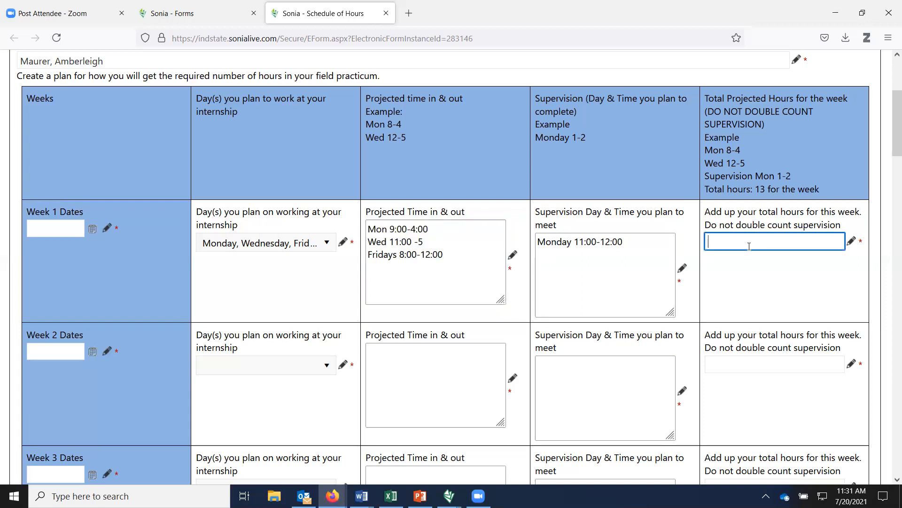
pyautogui.write('15')
pyautogui.click(780, 303)
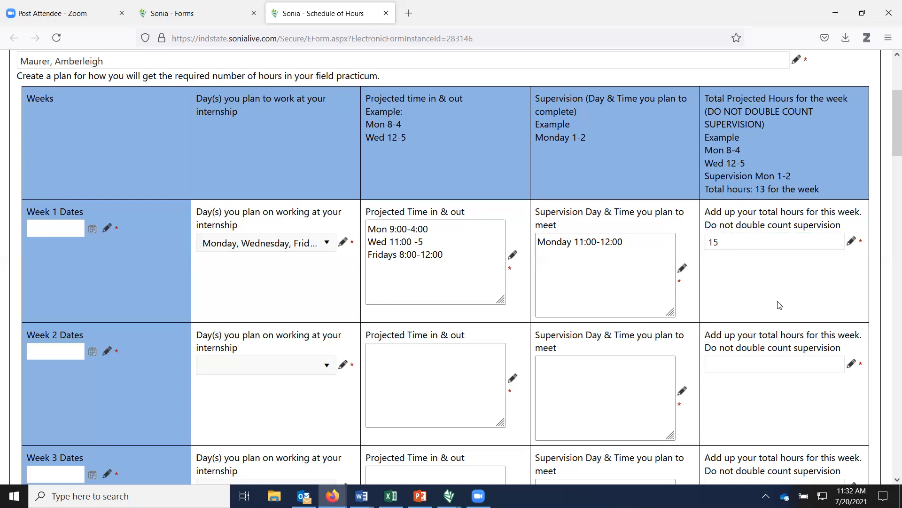
pyautogui.click(48, 352)
pyautogui.click(470, 398)
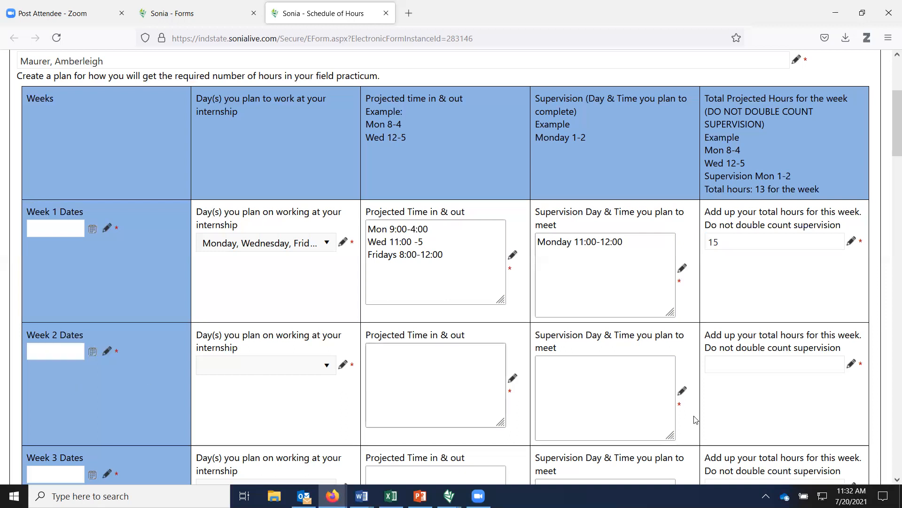
pyautogui.scroll(-1, 686, 417)
pyautogui.scroll(-1, 418, 262)
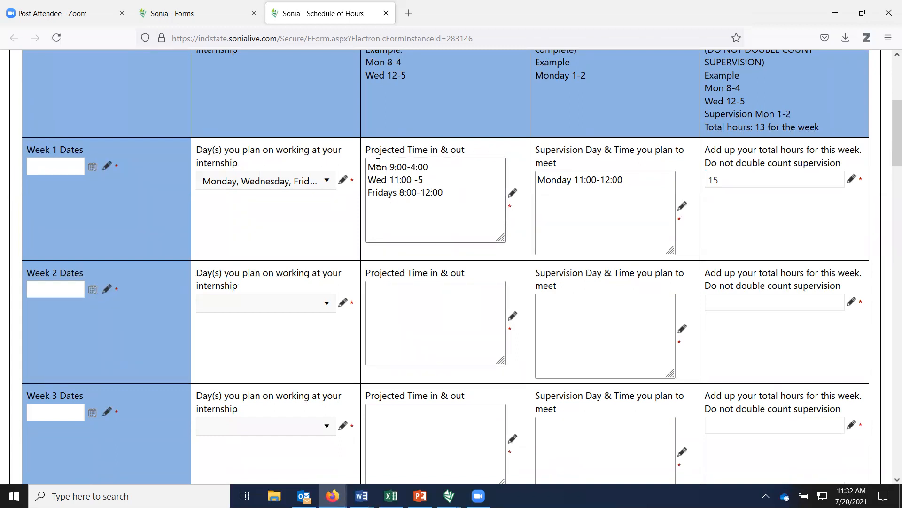
pyautogui.moveTo(443, 193); pyautogui.dragTo(357, 165)
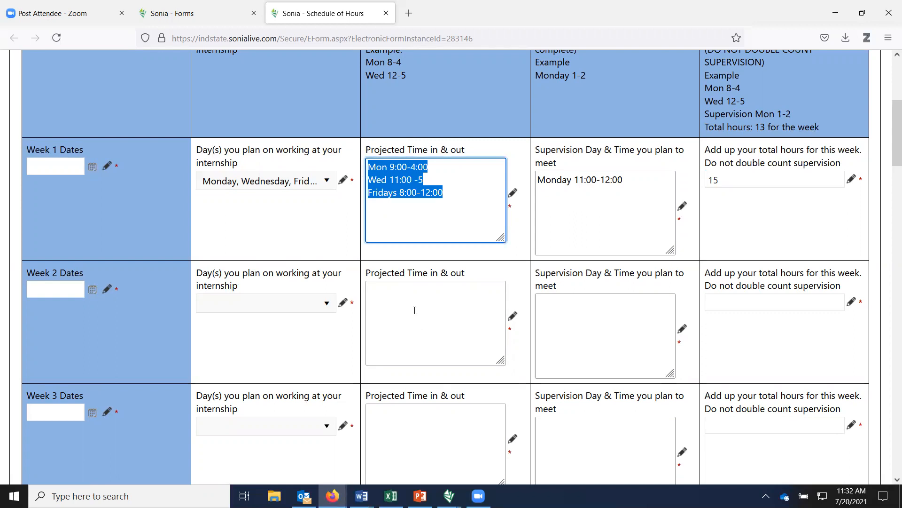
pyautogui.click(437, 422)
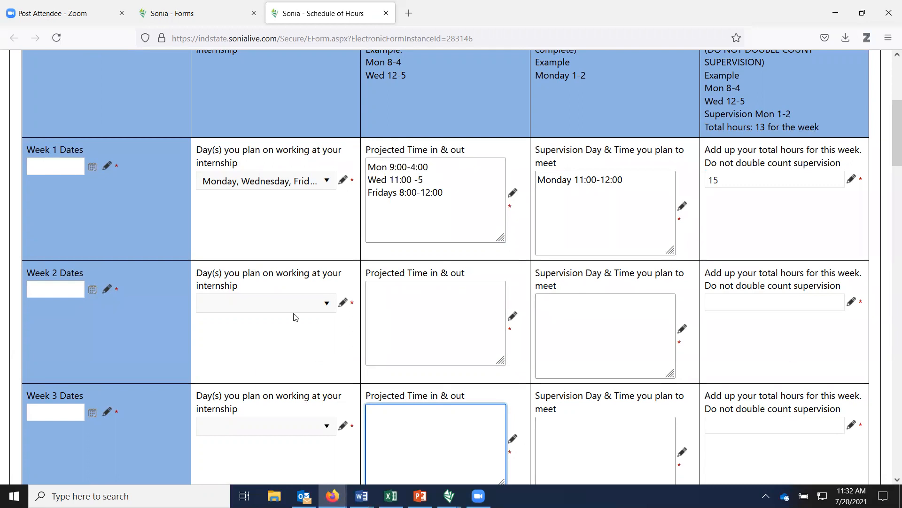
# Choose Monday, Wednesday and Friday as the Week 2 internship working days.
pyautogui.click(274, 307)
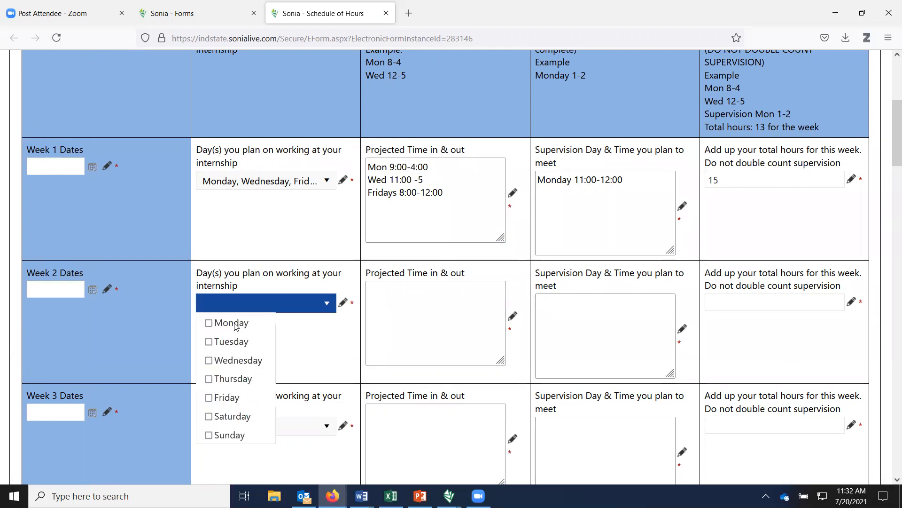
pyautogui.click(228, 323)
pyautogui.click(230, 360)
pyautogui.click(228, 397)
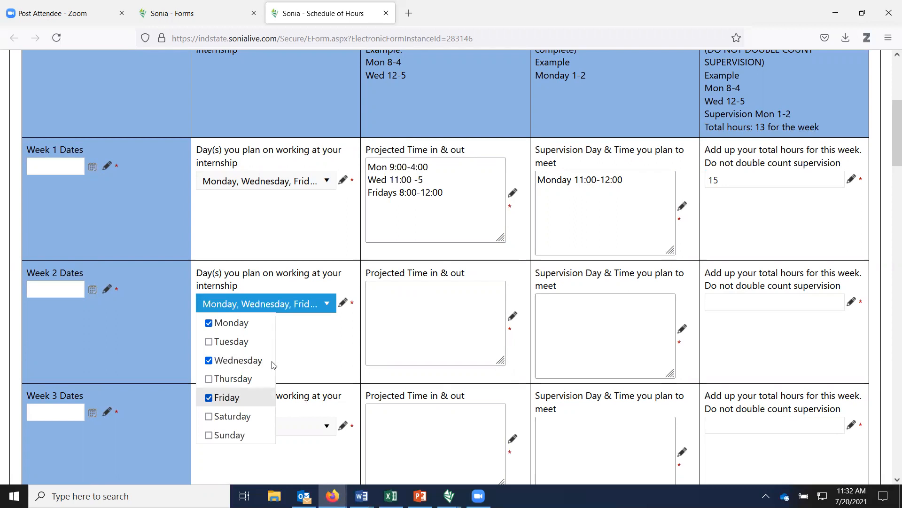
pyautogui.press('Tab')
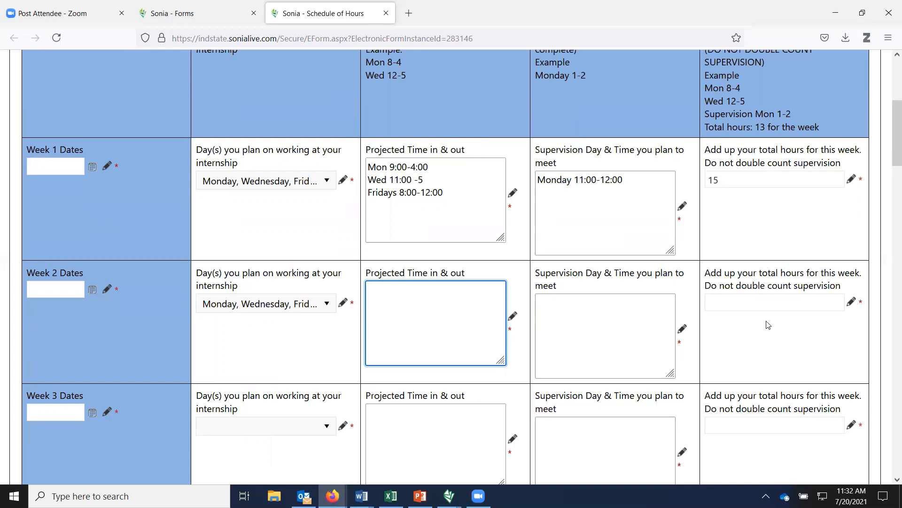
# Look through the remaining weeks down to Week 16, the sum of projected hours, and the draft, submission and approval sections.
pyautogui.scroll(-1, 817, 371)
pyautogui.scroll(-2, 792, 323)
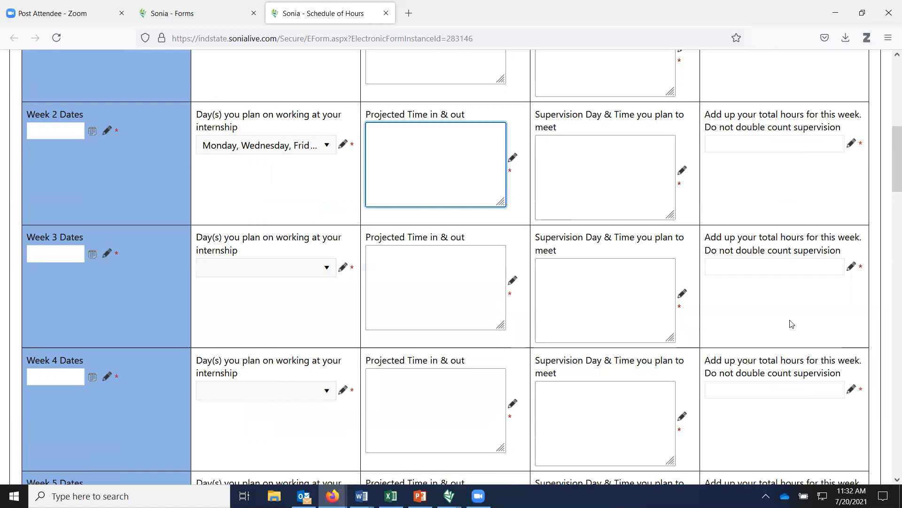
pyautogui.scroll(-2, 790, 321)
pyautogui.scroll(-15, 802, 338)
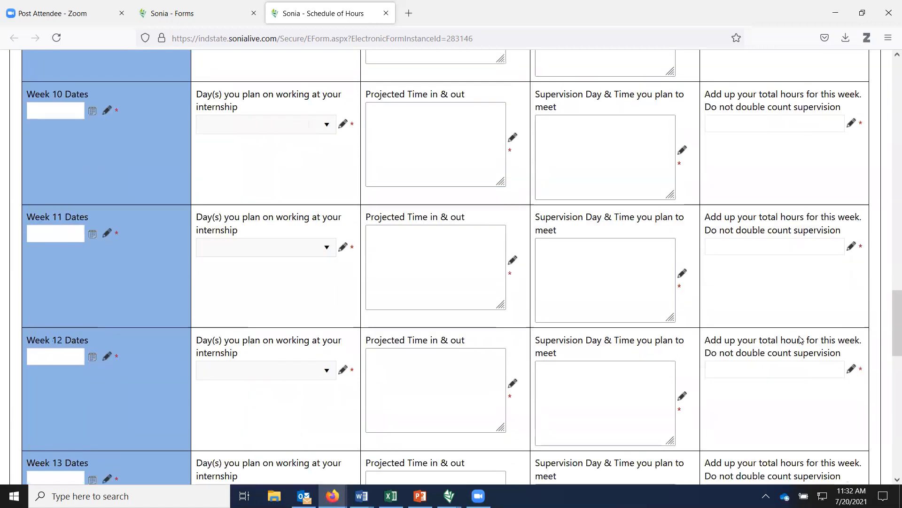
pyautogui.scroll(-7, 178, 223)
pyautogui.scroll(-3, 658, 235)
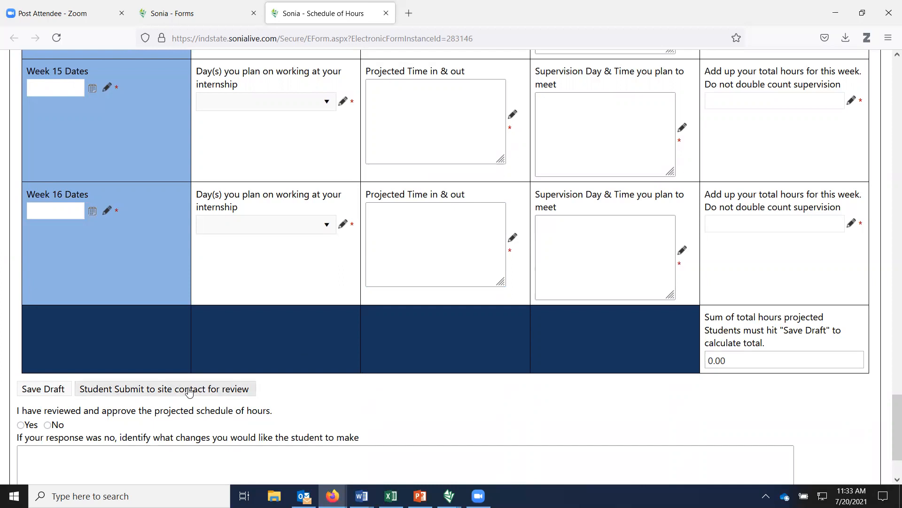
pyautogui.scroll(-2, 331, 393)
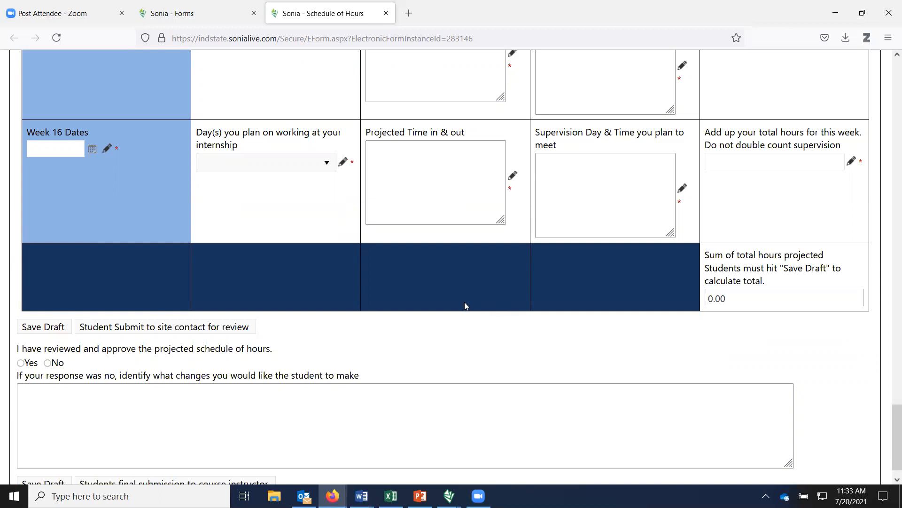
pyautogui.scroll(-1, 464, 306)
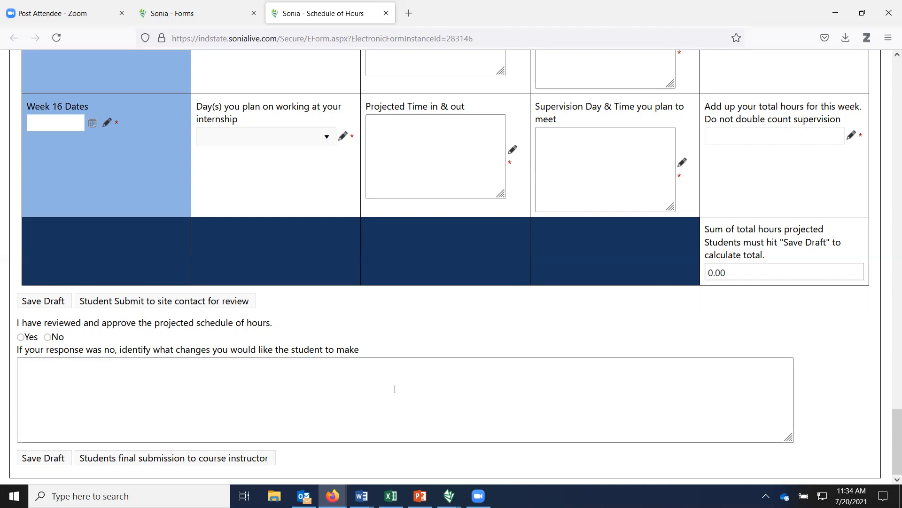
pyautogui.scroll(3, 416, 382)
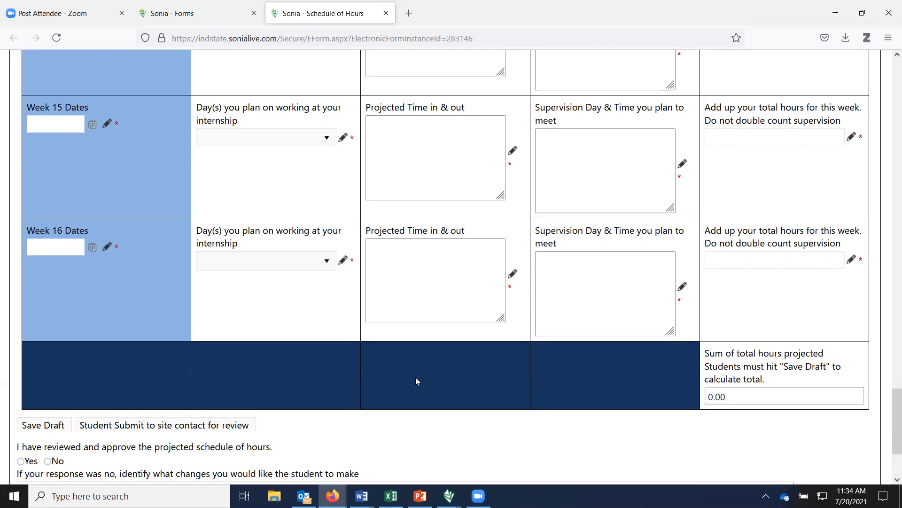
# Enter 15 as the total hours for both Week 15 and Week 16.
pyautogui.scroll(-2, 791, 337)
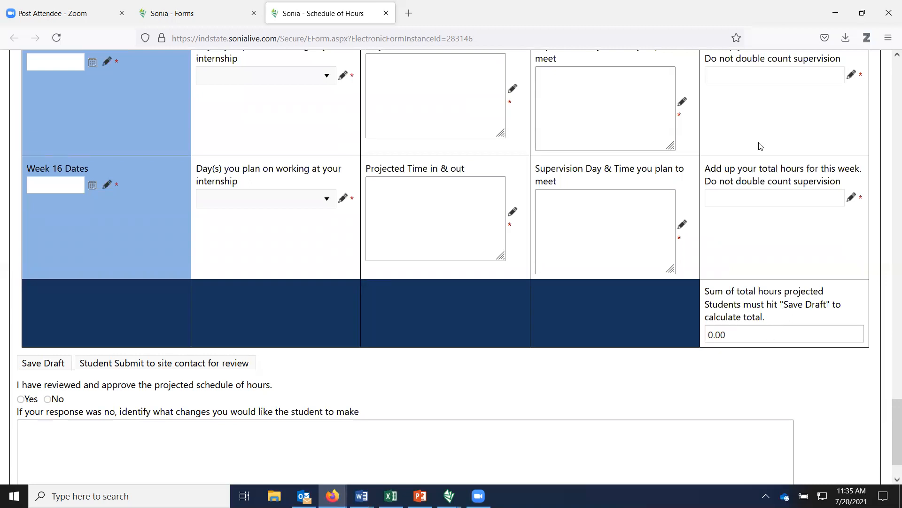
pyautogui.click(735, 76)
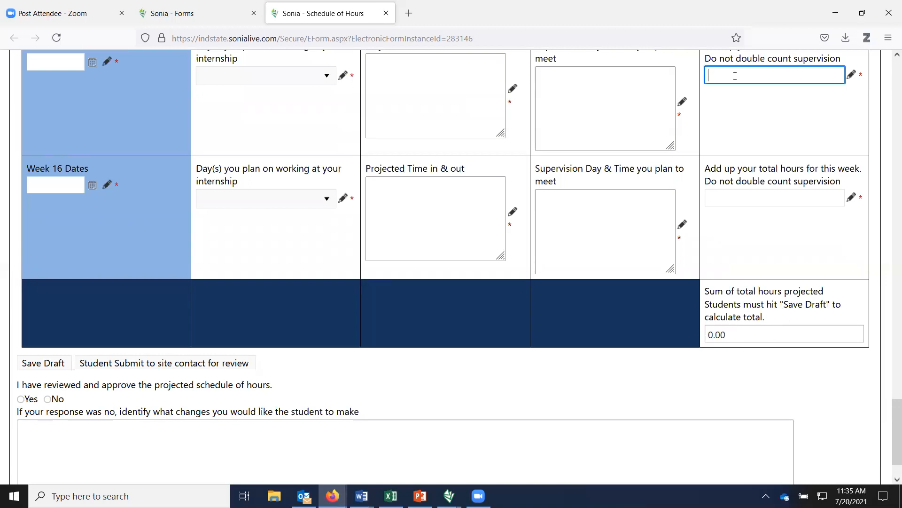
pyautogui.write('15')
pyautogui.click(782, 197)
pyautogui.write('15')
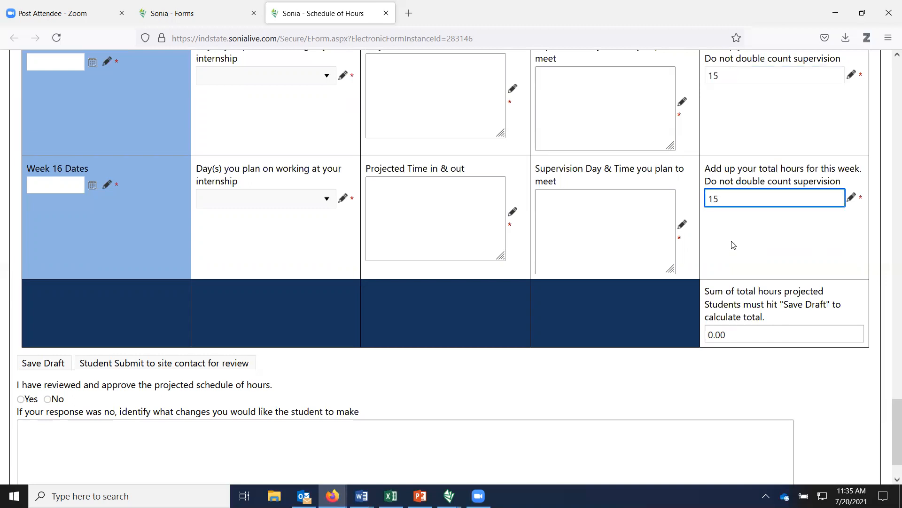
pyautogui.click(724, 330)
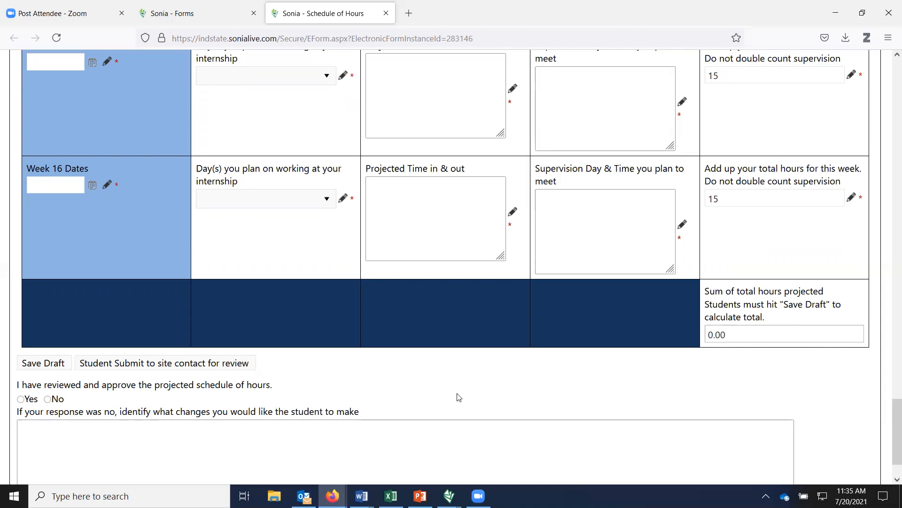
# Check the final submission section and return to the beginning of the Schedule of Hours form.
pyautogui.scroll(-2, 454, 394)
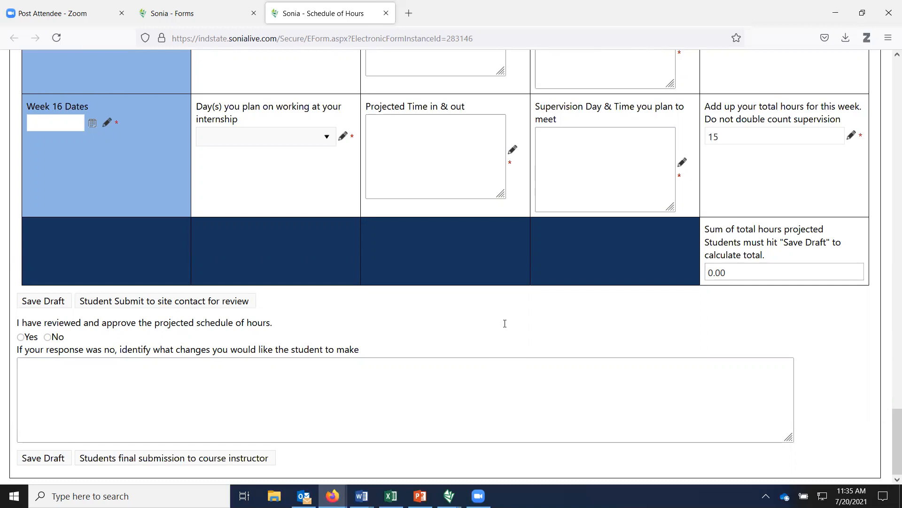
pyautogui.scroll(15, 508, 329)
pyautogui.scroll(13, 506, 324)
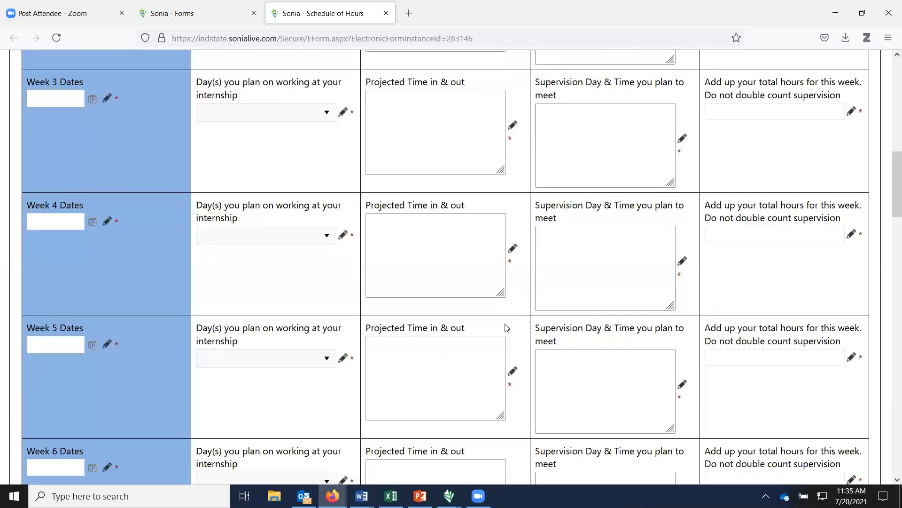
pyautogui.scroll(10, 273, 286)
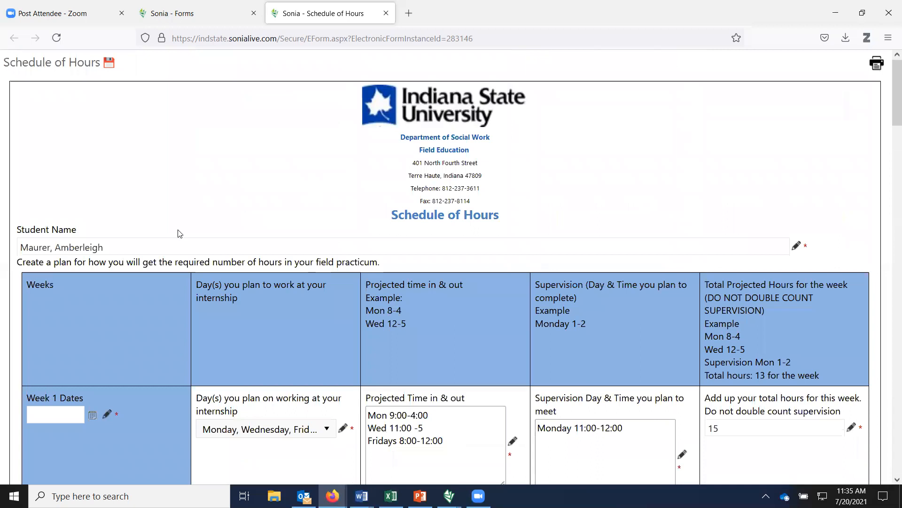